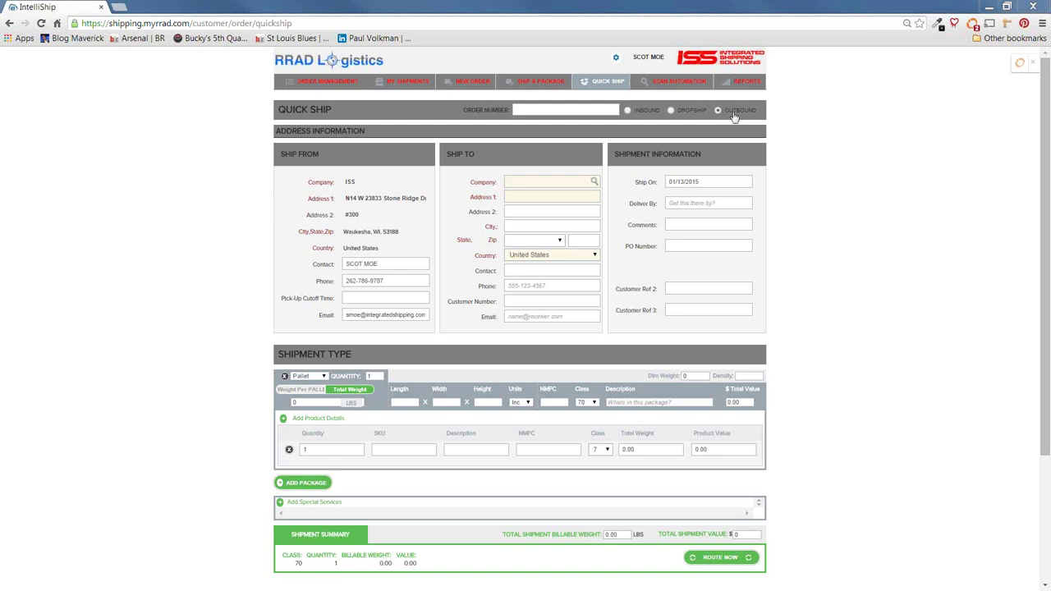
- Cycle the shipment direction through Inbound and Dropship, ending on Outbound, then select the Ship To Company field
click(629, 112)
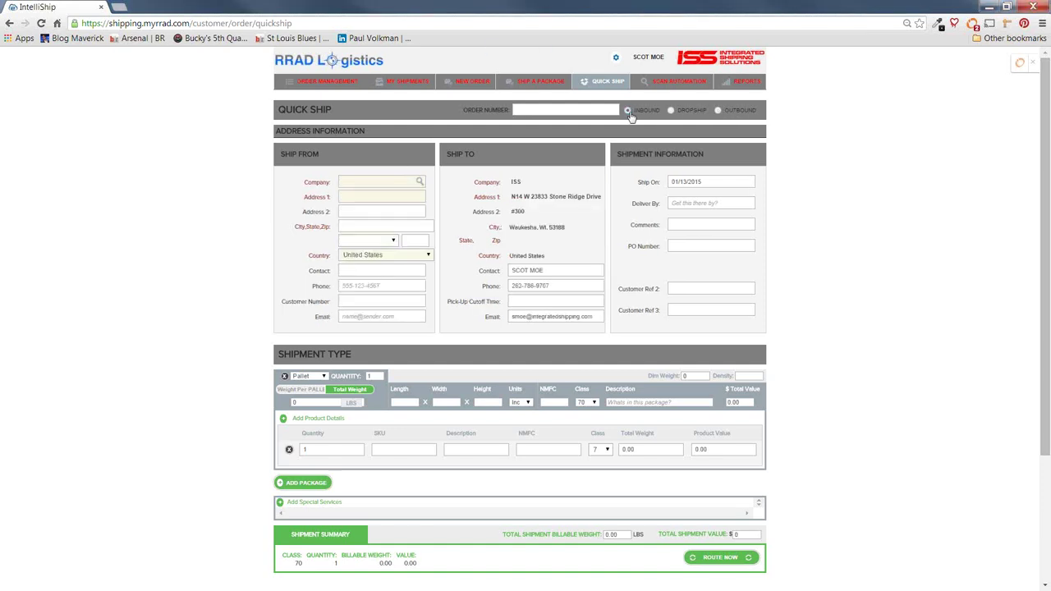
click(671, 112)
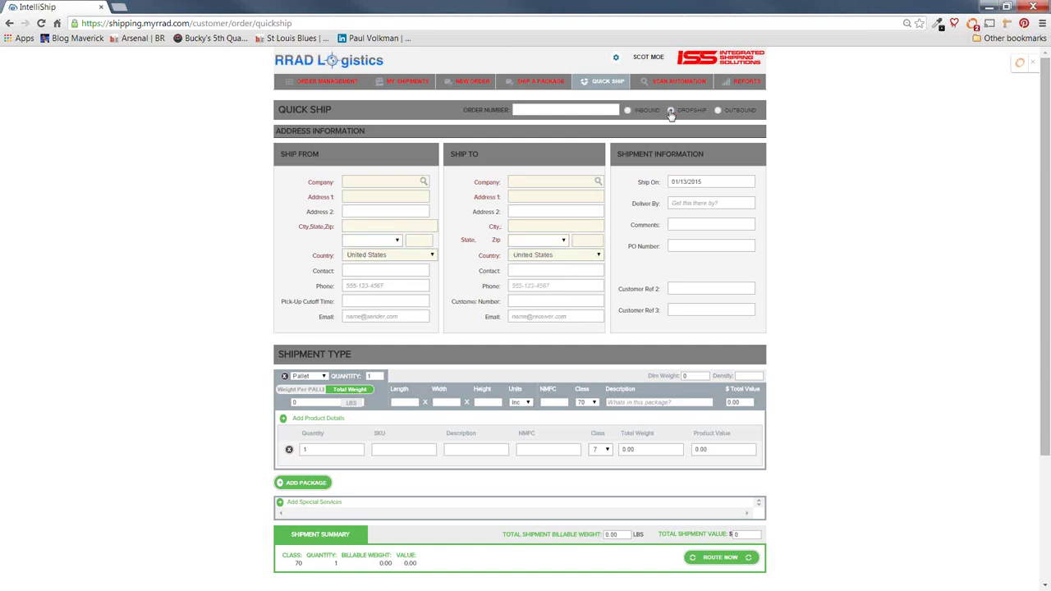
click(718, 112)
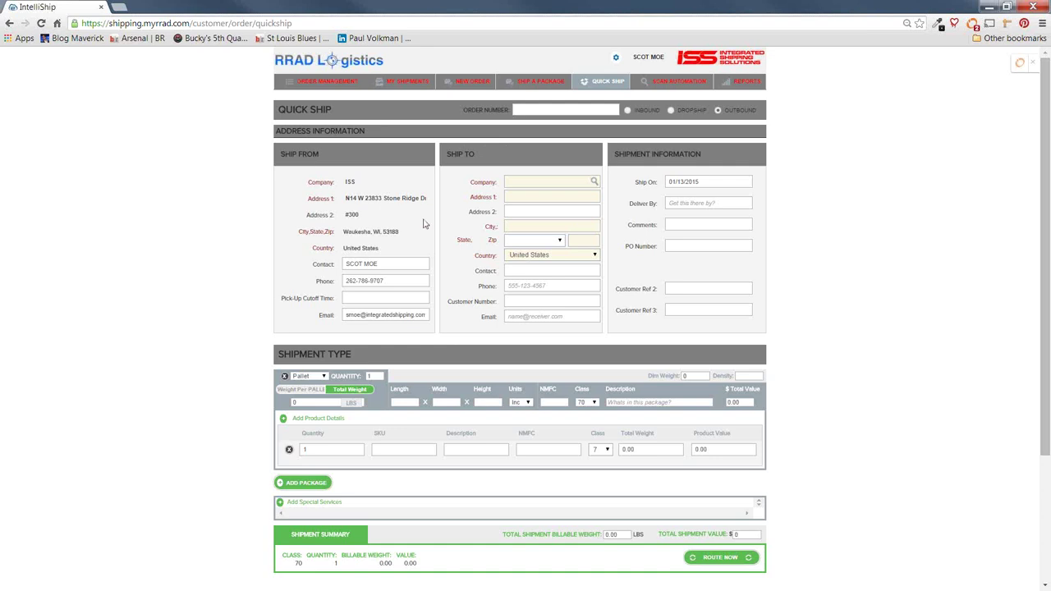
click(526, 180)
- Fill Ship To with Acme Company via the 'acme' search and check the 01/13/2015 ship date
text(acme)
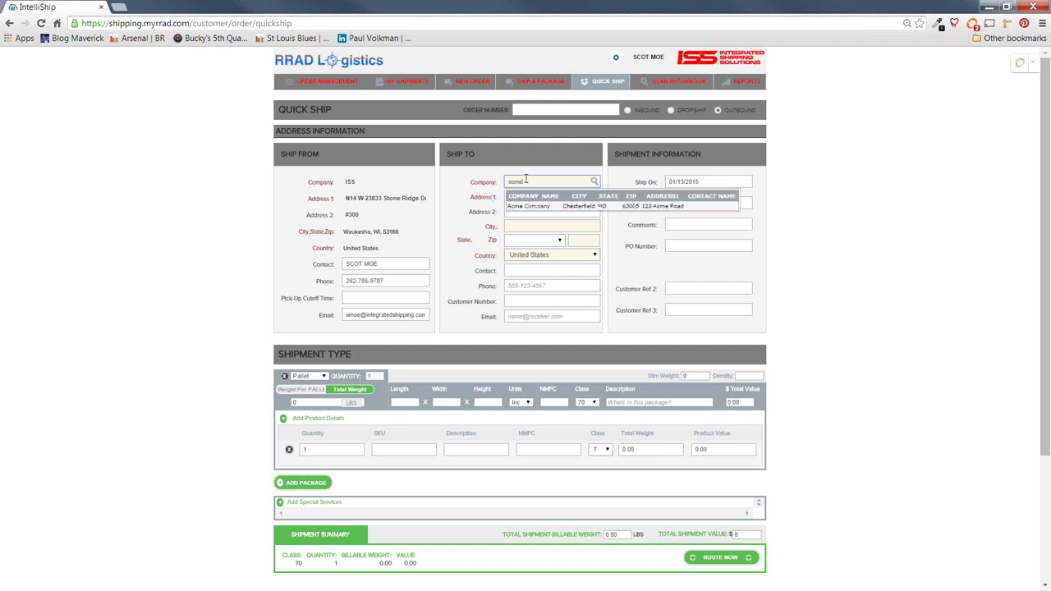
click(532, 206)
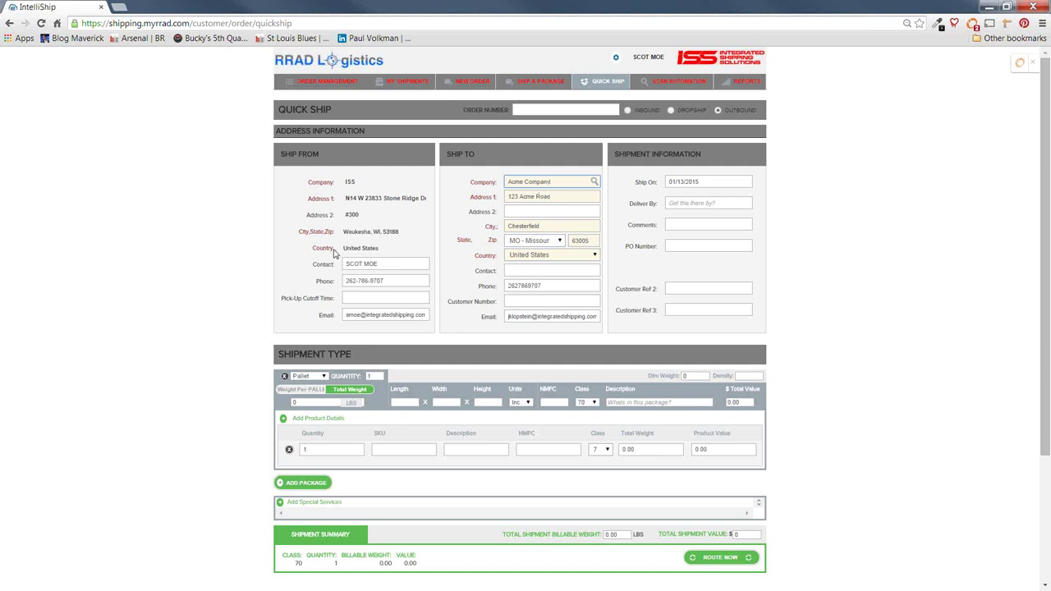
click(701, 187)
scroll(790, 190, down, 3)
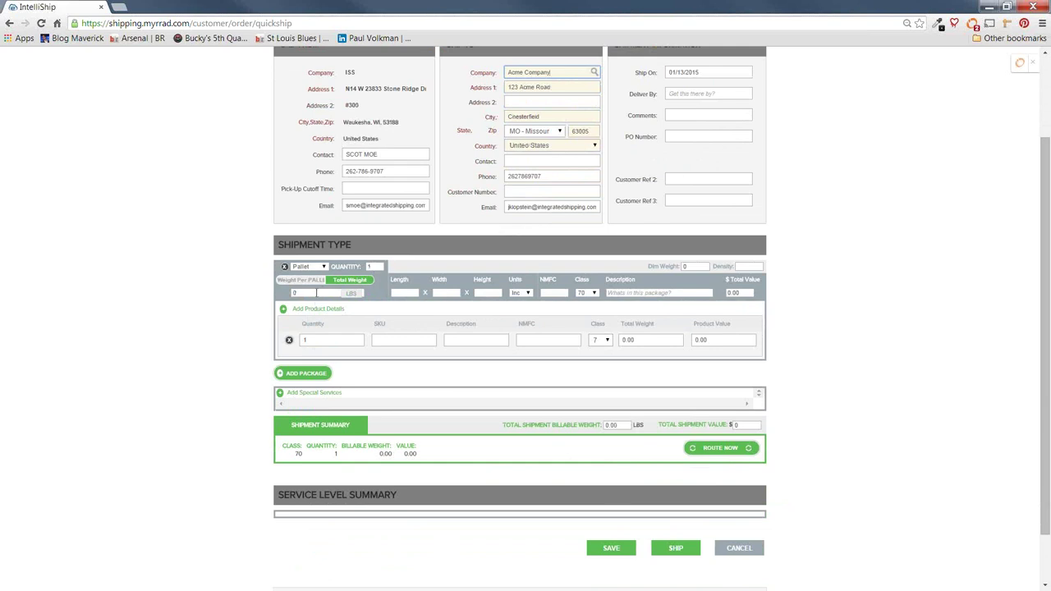
- Enter a 1000 lb total weight, keep freight class 70, and request carrier rates
key(Tab)
text(1000)
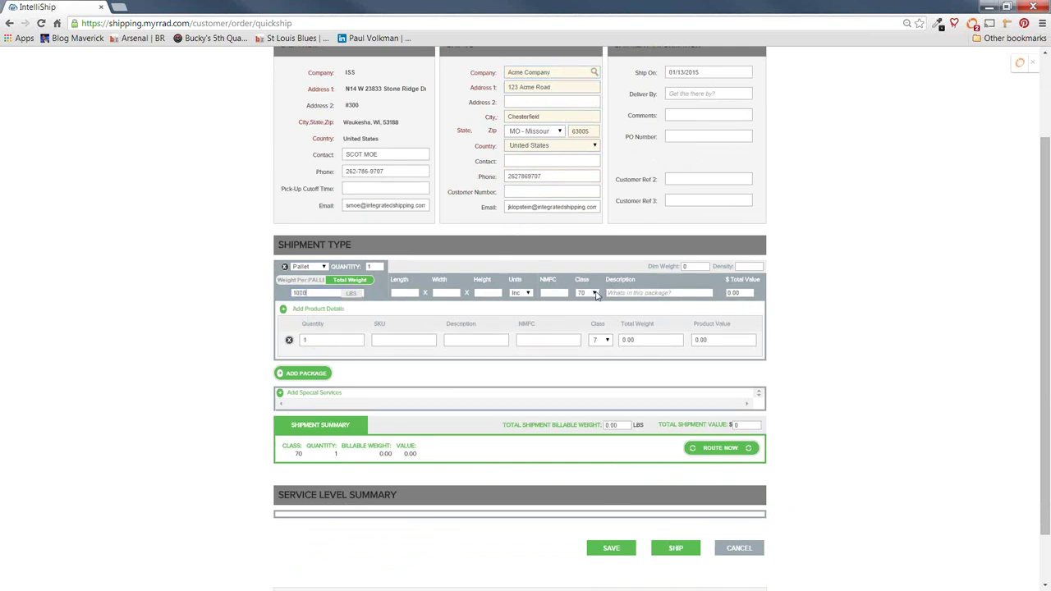
click(596, 294)
click(587, 331)
click(743, 448)
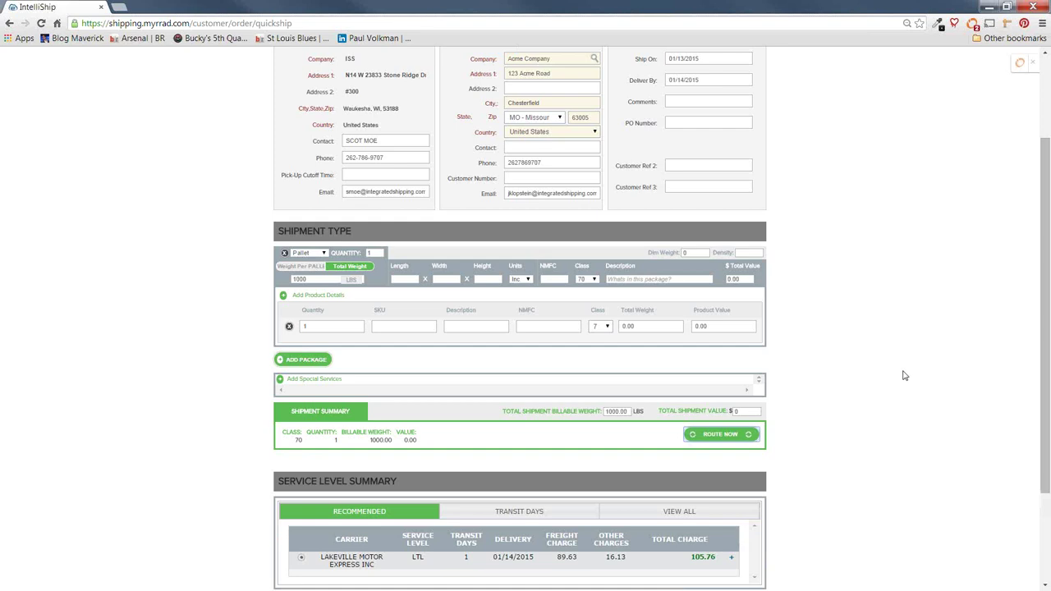
- Compare rates under View All and Transit Days, then return to the Recommended Lakeville Motor Express rate
scroll(849, 401, down, 1)
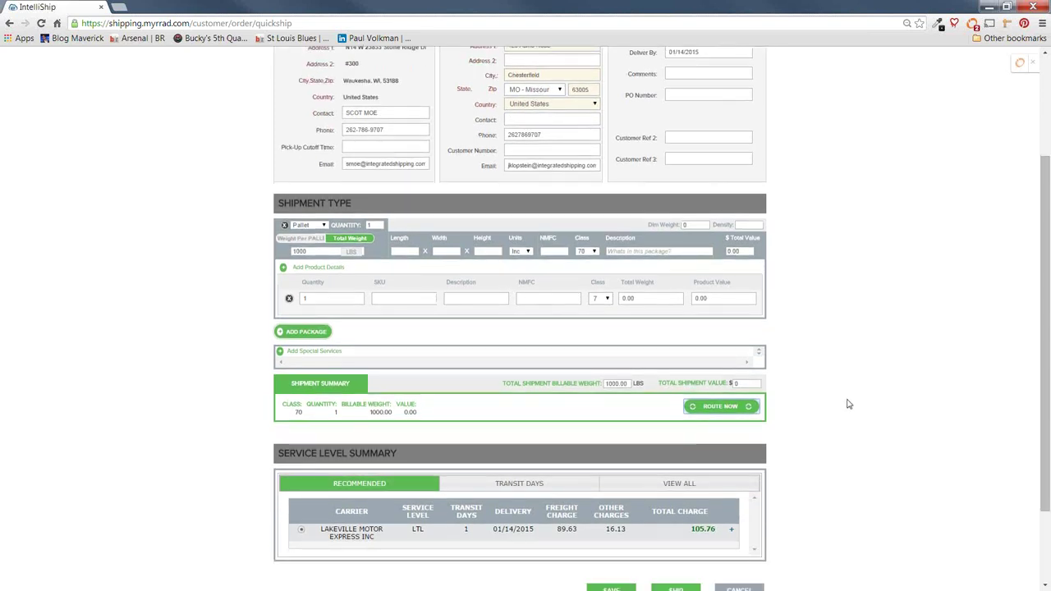
scroll(842, 414, down, 1)
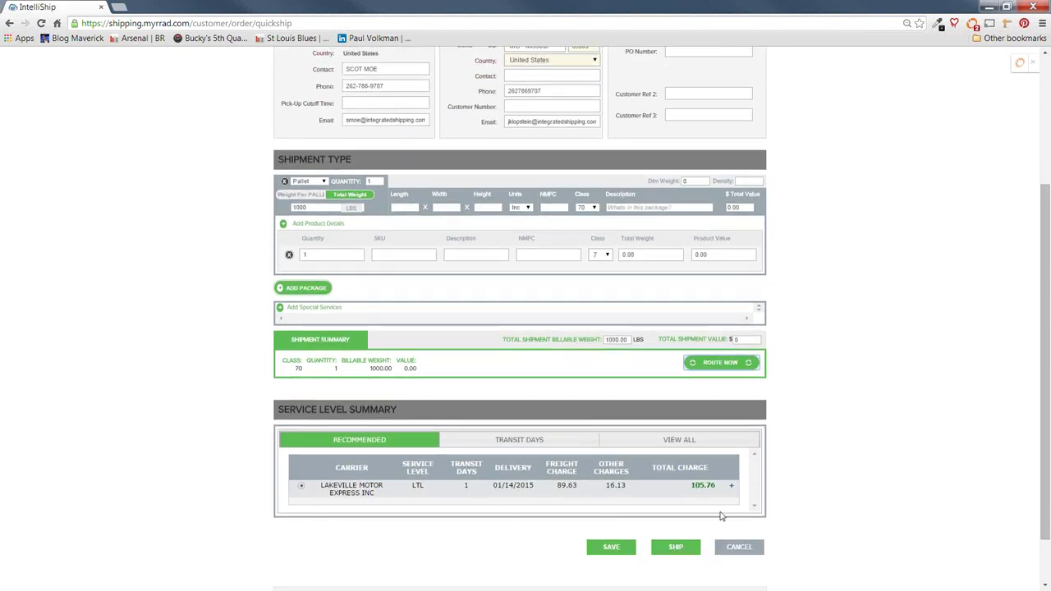
click(646, 442)
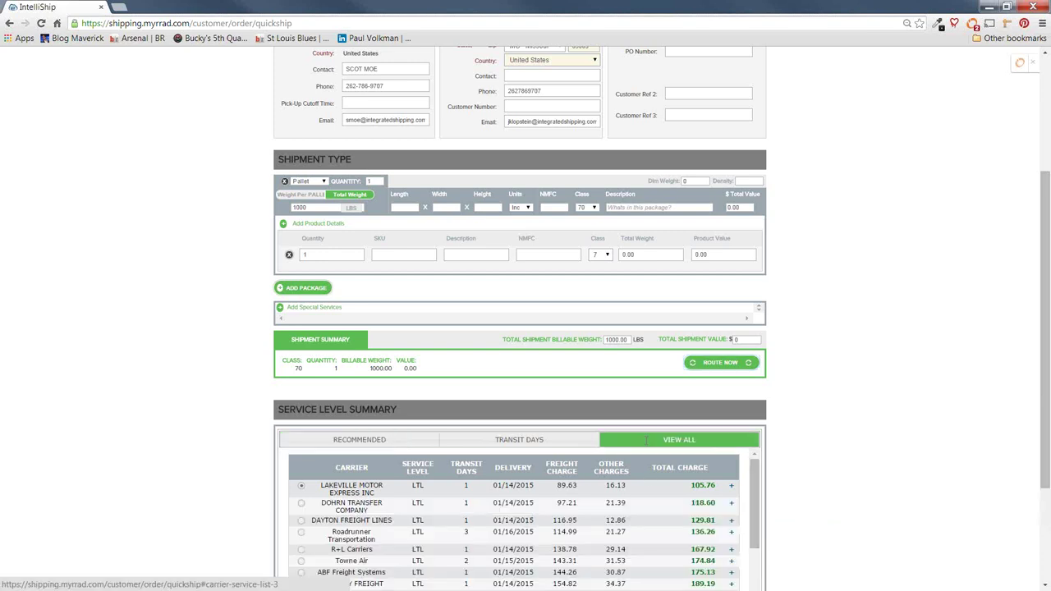
scroll(811, 481, down, 1)
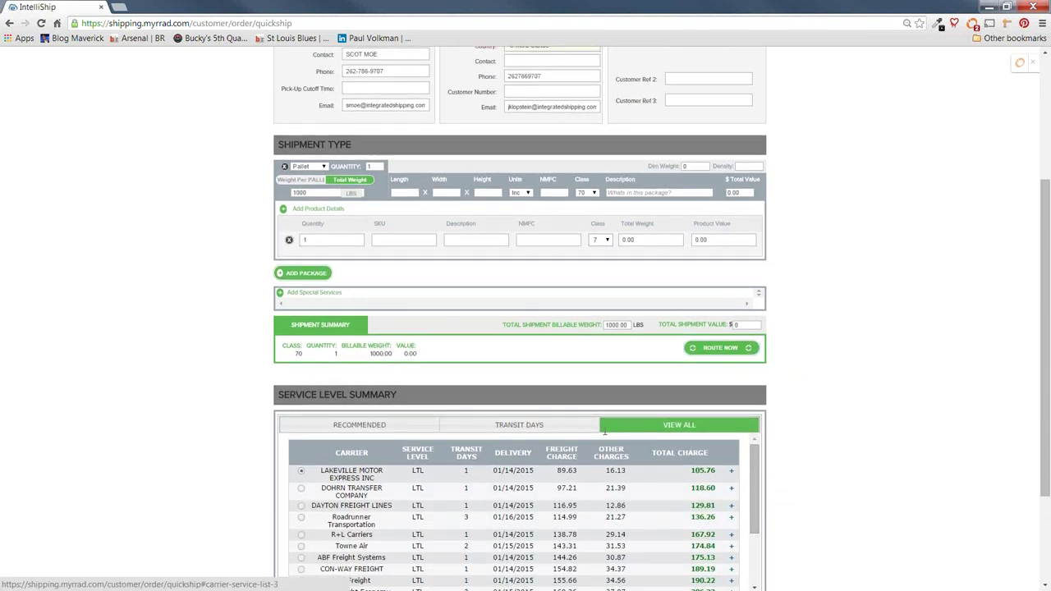
click(566, 425)
scroll(776, 442, down, 4)
scroll(780, 443, up, 3)
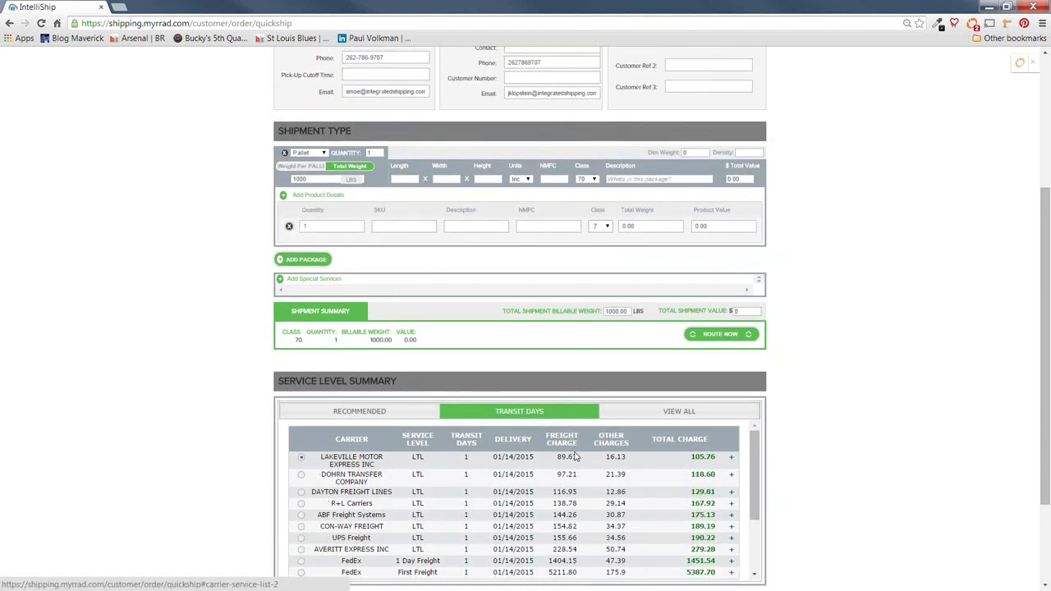
click(392, 420)
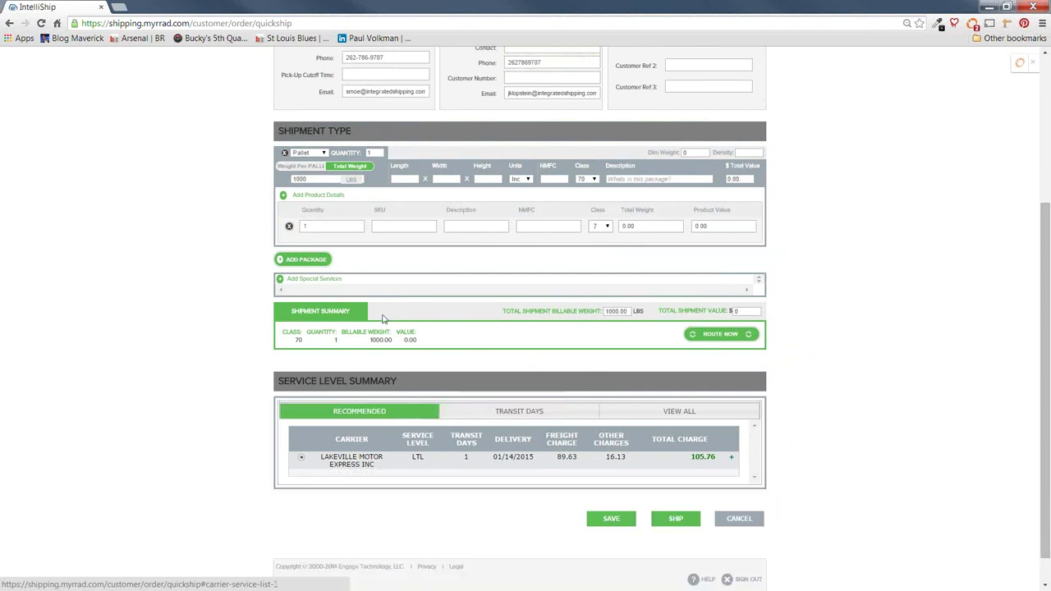
- Add Liftgate Delivery as a special service and re-rate the shipment
click(323, 282)
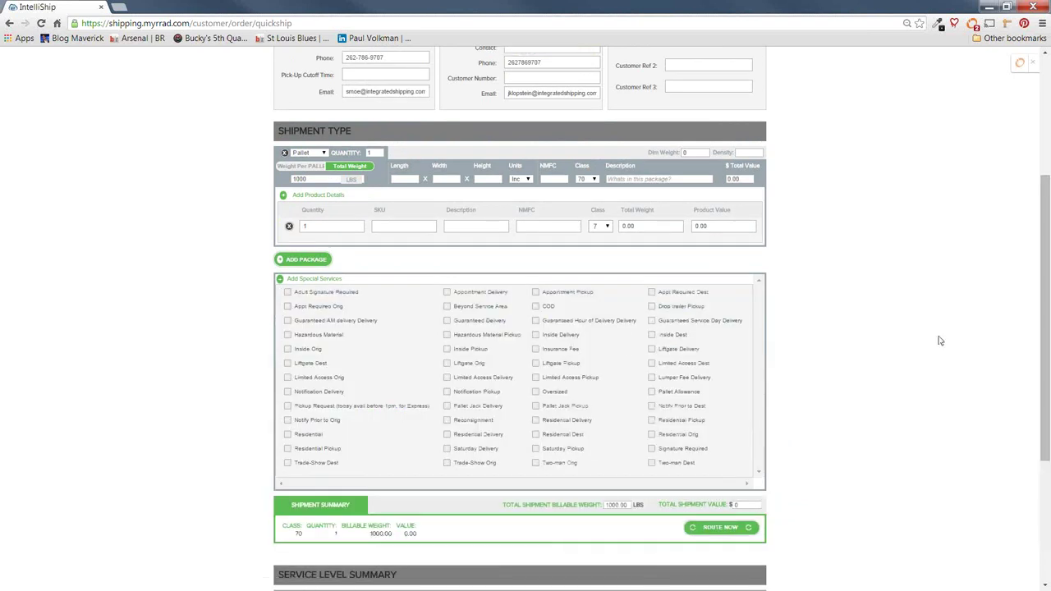
click(681, 349)
scroll(887, 357, down, 2)
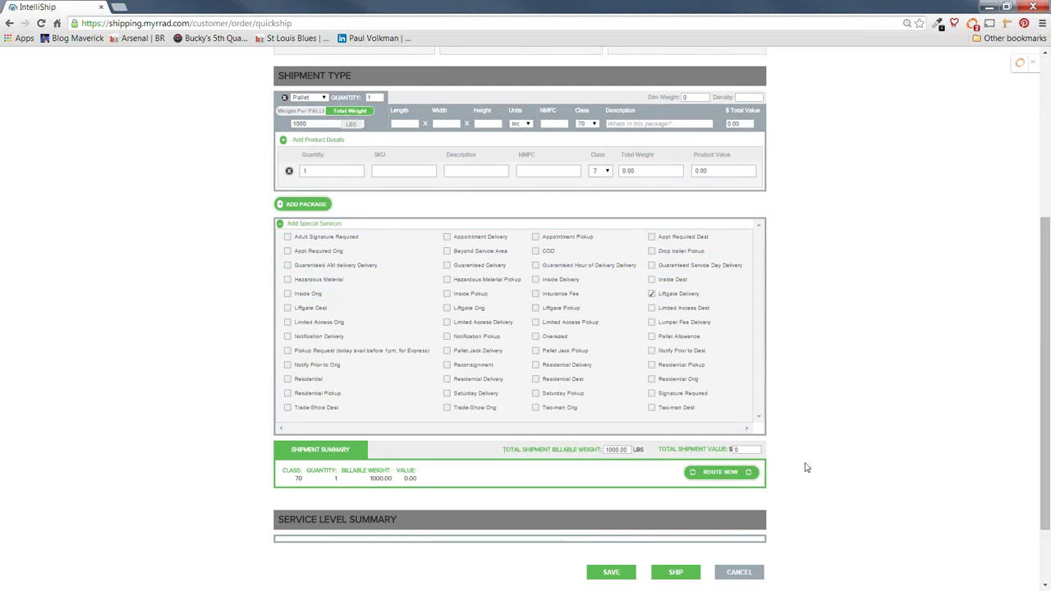
scroll(817, 406, up, 1)
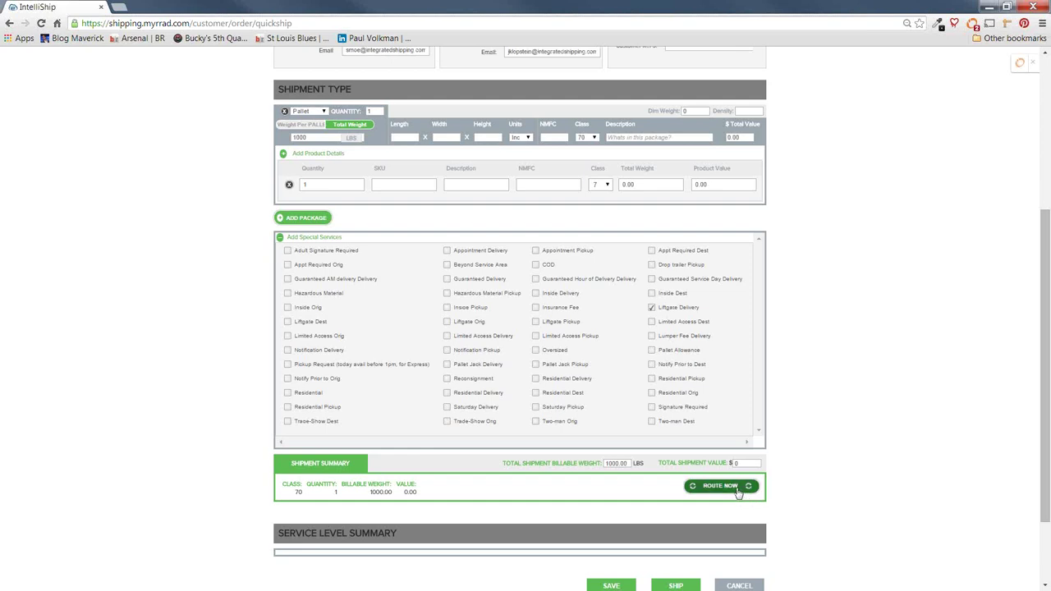
click(720, 486)
- Review the $135.76 Lakeville Motor Express charge breakdown and book the shipment
scroll(899, 470, down, 2)
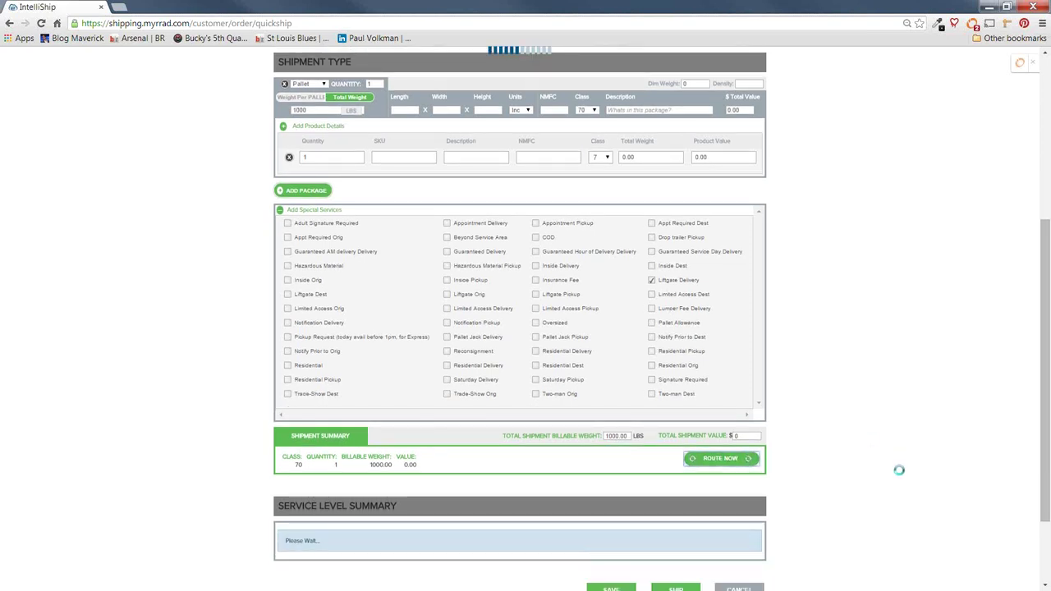
scroll(899, 470, down, 1)
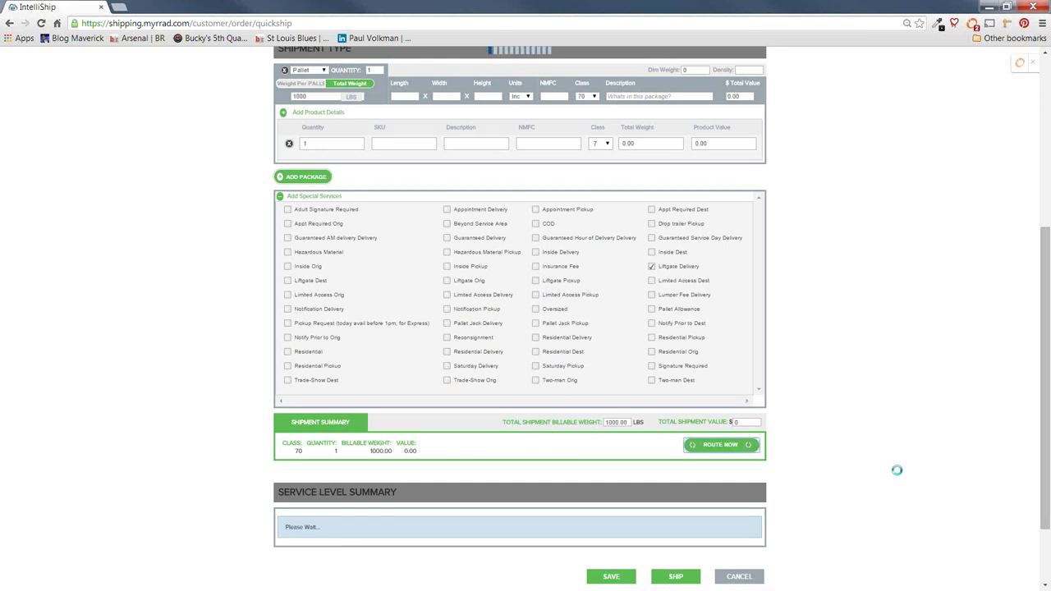
scroll(881, 468, down, 2)
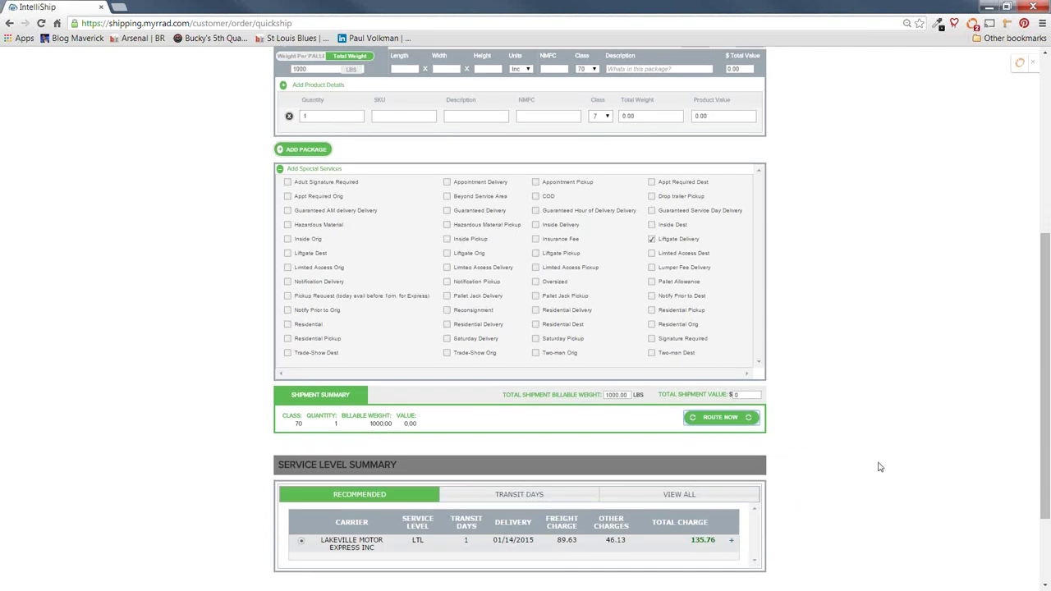
click(730, 540)
scroll(731, 544, down, 1)
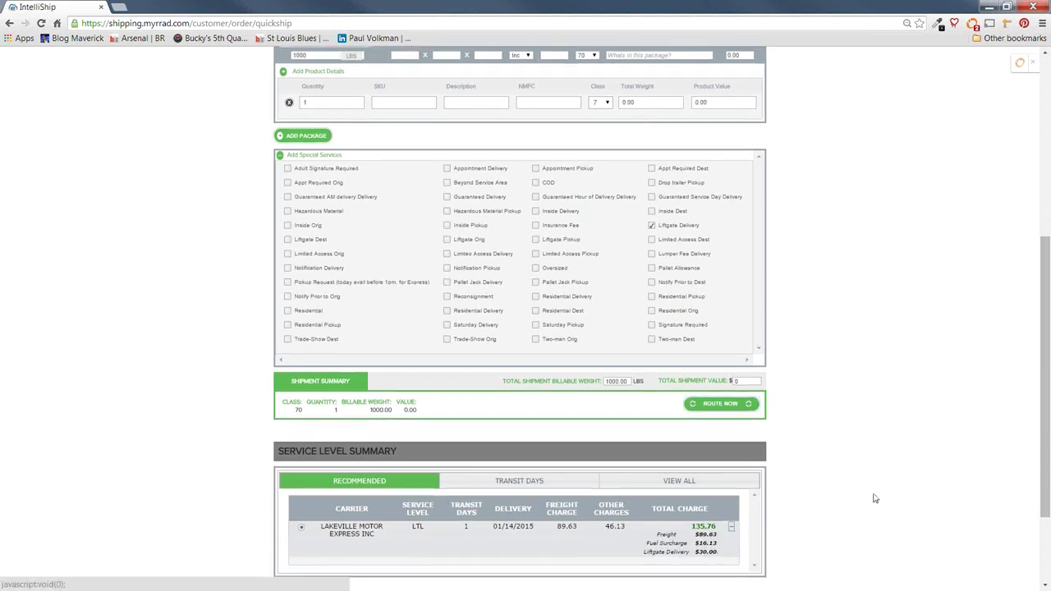
scroll(888, 484, down, 1)
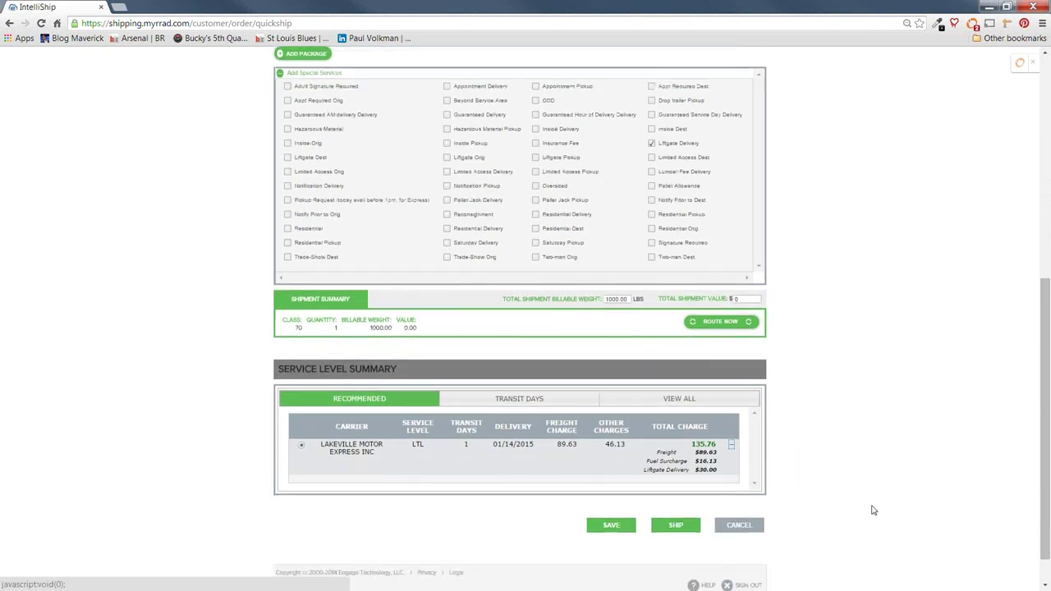
click(681, 529)
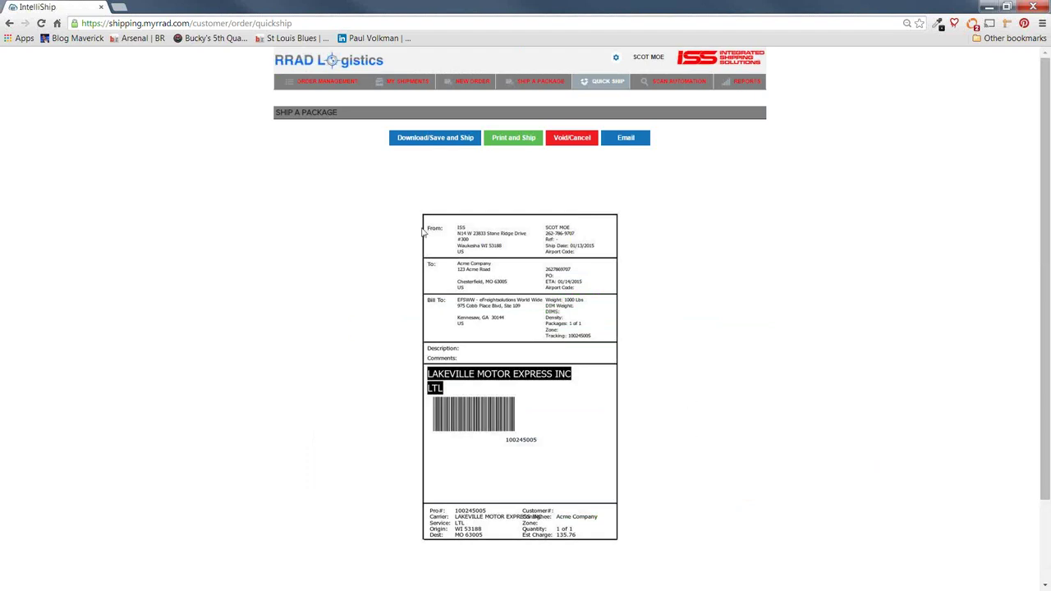
- Allow the Java label generator to run and print the Lakeville Motor Express pallet label, PRO 100245005
click(592, 344)
click(528, 143)
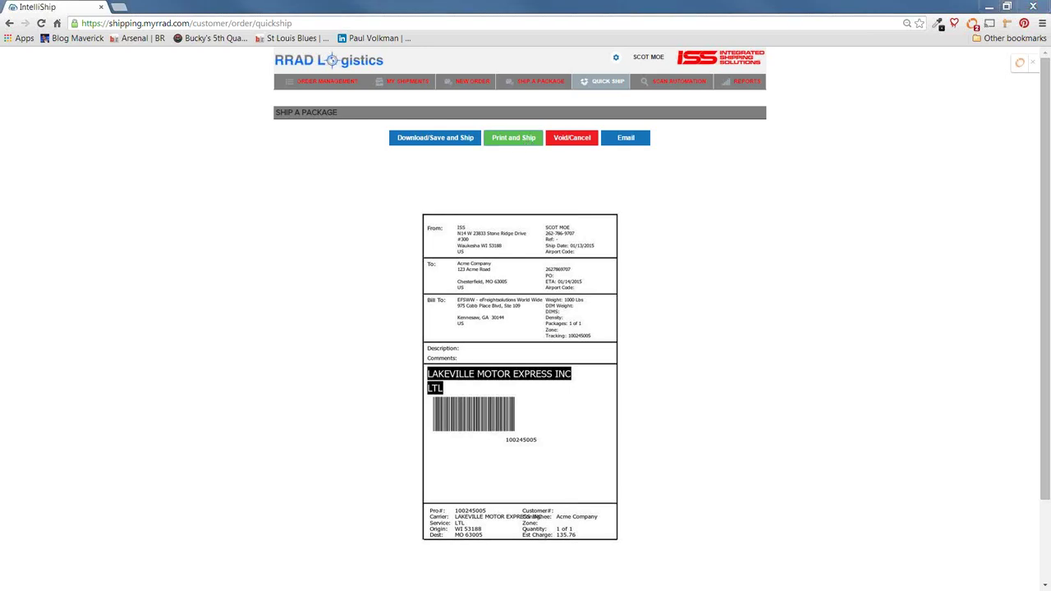